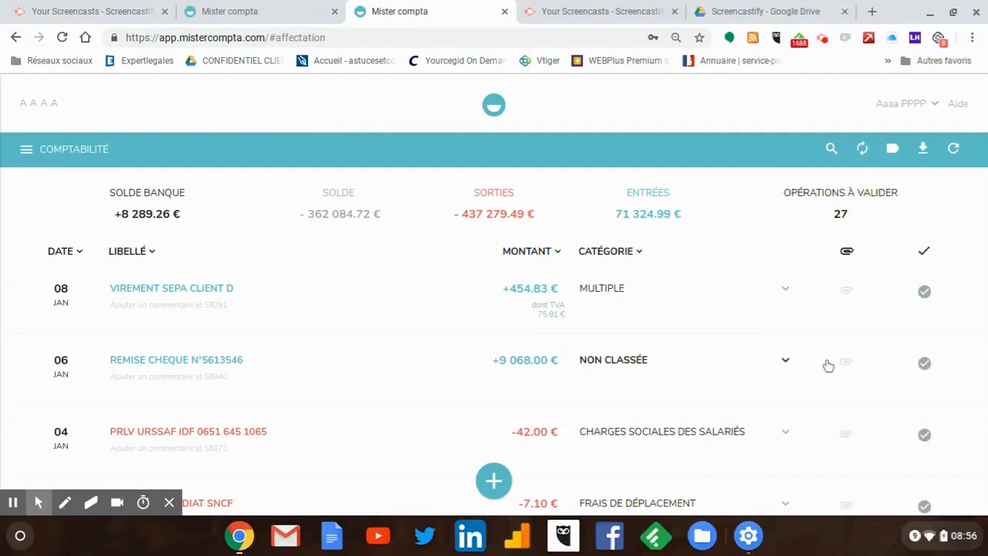
Look at the category choices offered for the unclassified 06 JAN cheque deposit.
left_click(786, 363)
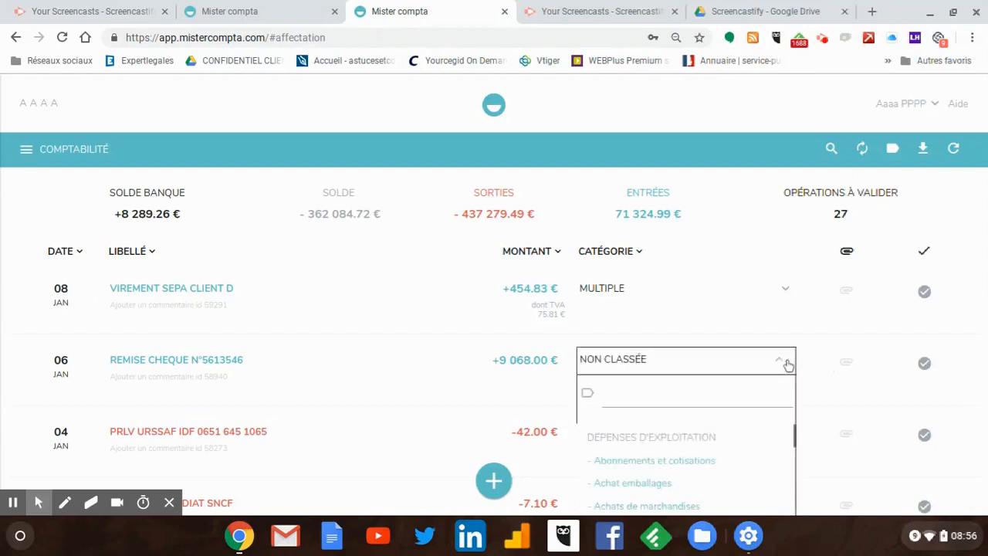
left_click(814, 403)
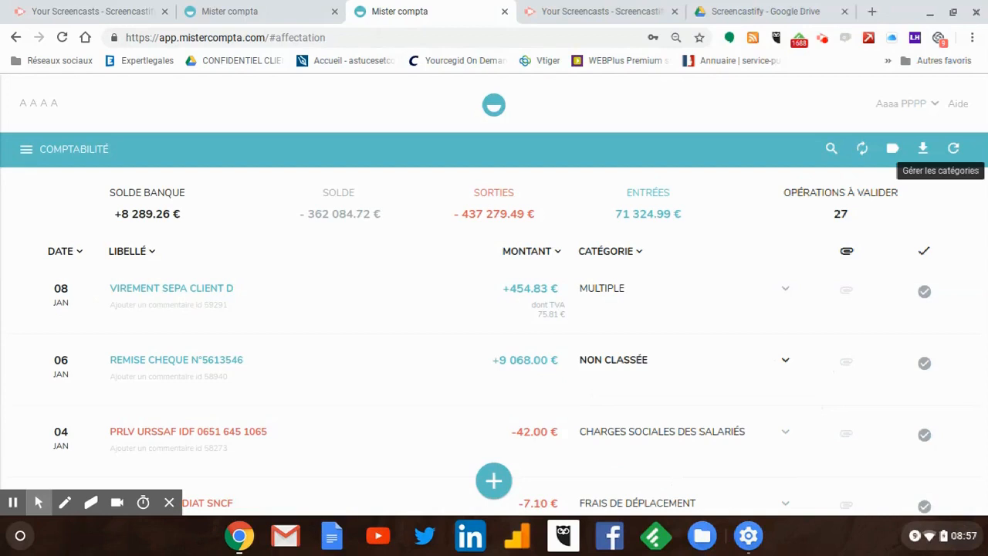
Open the category manager and review the category families and the existing categories with their accounts, VAT rates and keywords.
left_click(892, 149)
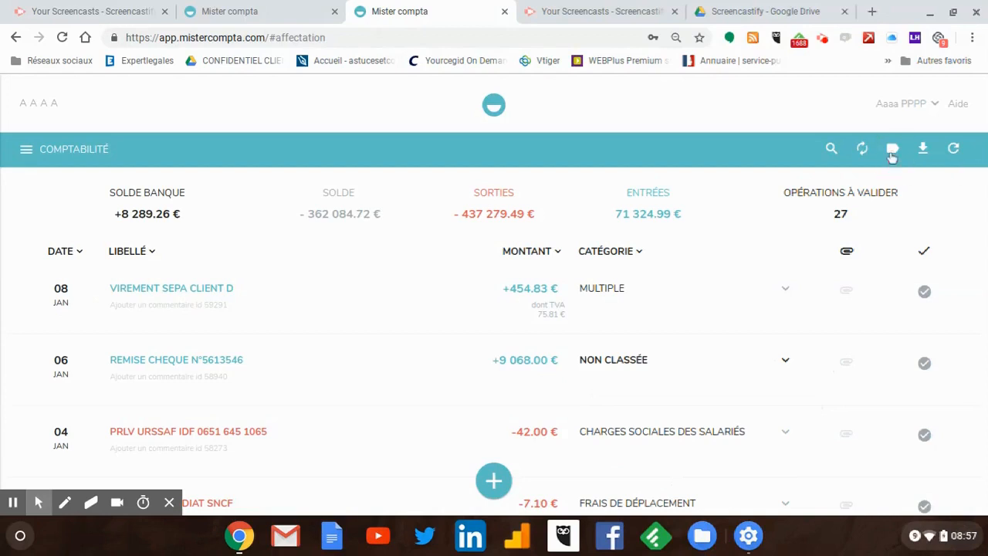
left_click(640, 192)
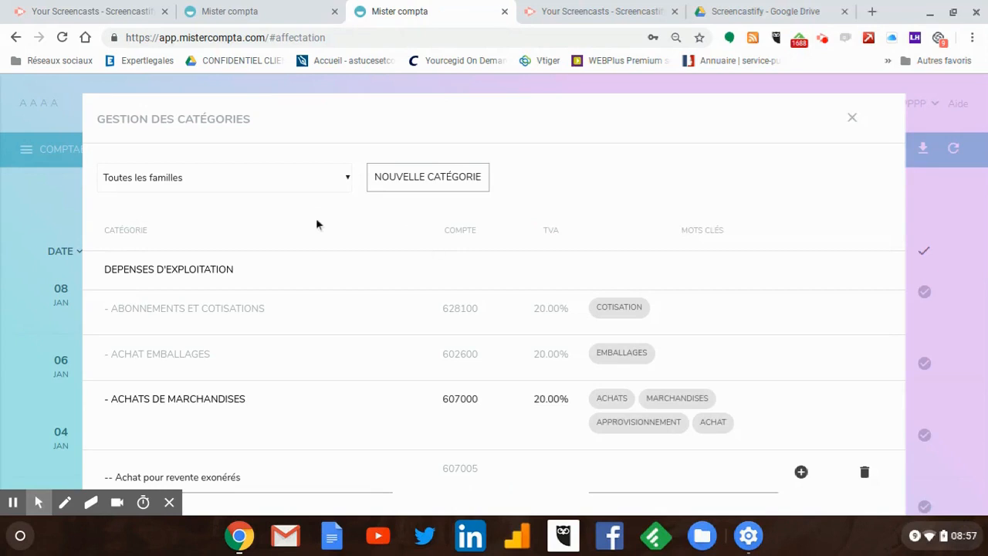
left_click(349, 183)
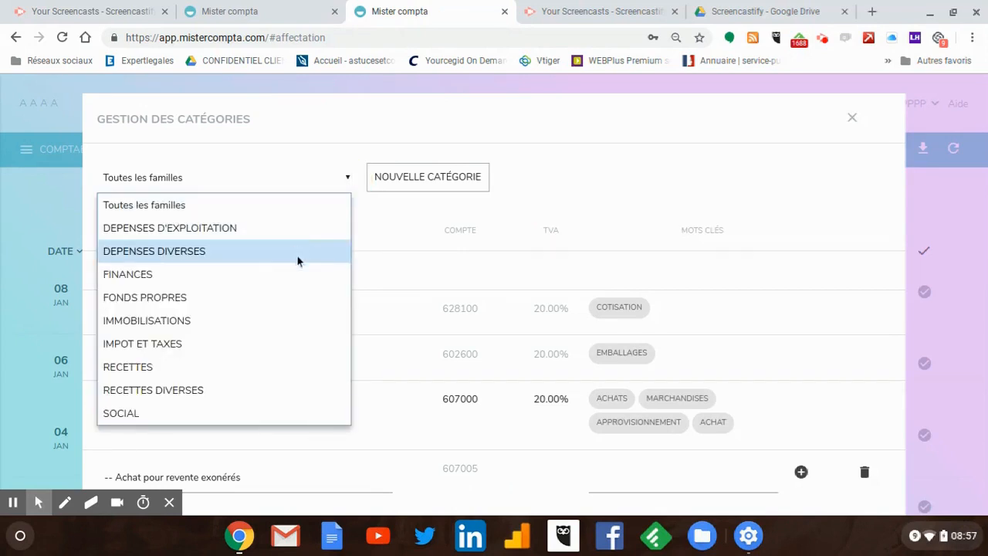
left_click(386, 217)
scroll(386, 217, "down", 1)
scroll(386, 216, "down", 4)
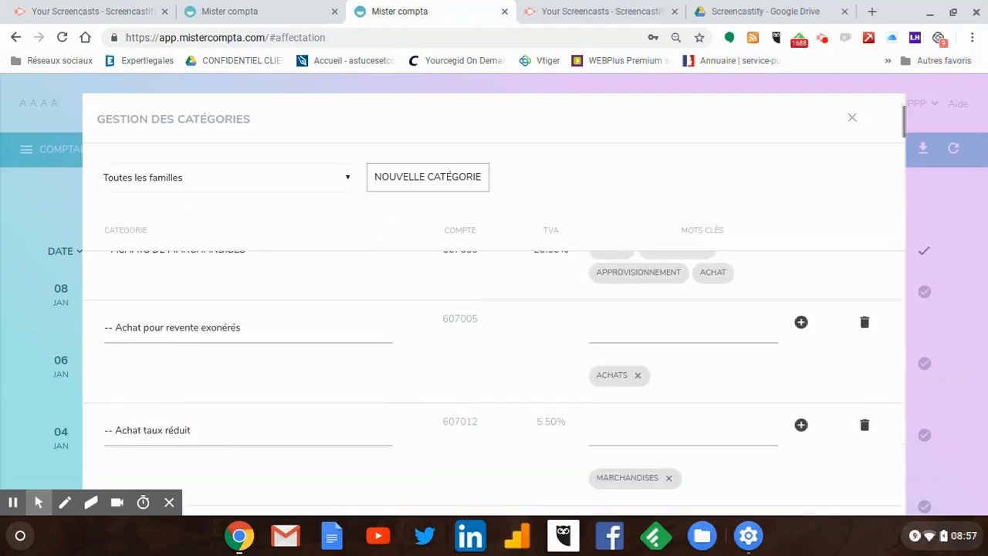
scroll(494, 308, "down", 5)
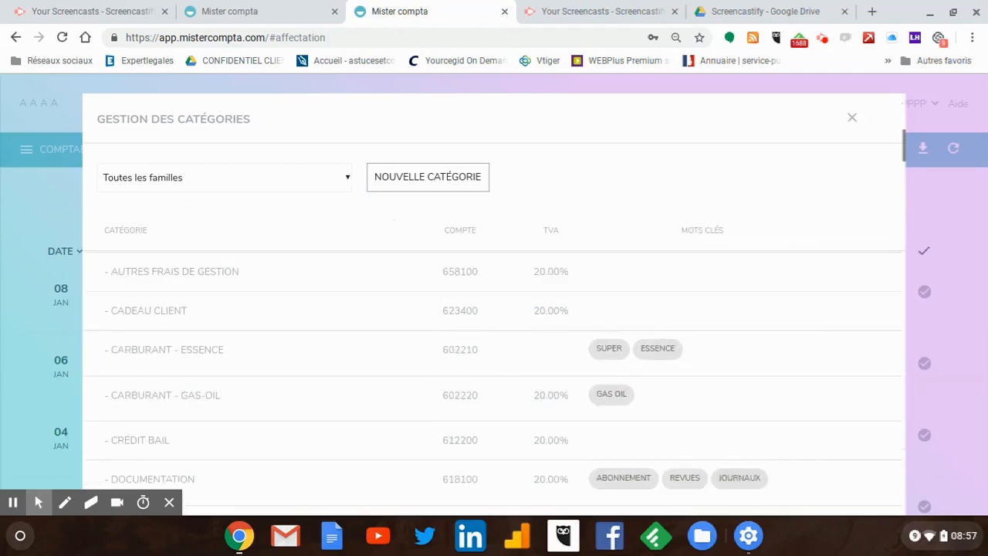
scroll(491, 383, "down", 1)
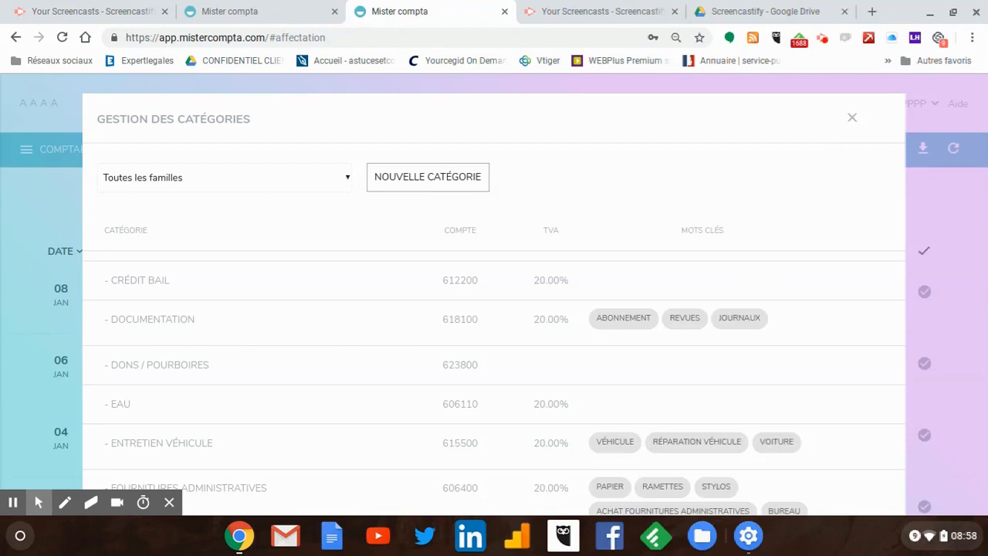
Start a new category belonging to the Documentation category.
left_click(419, 182)
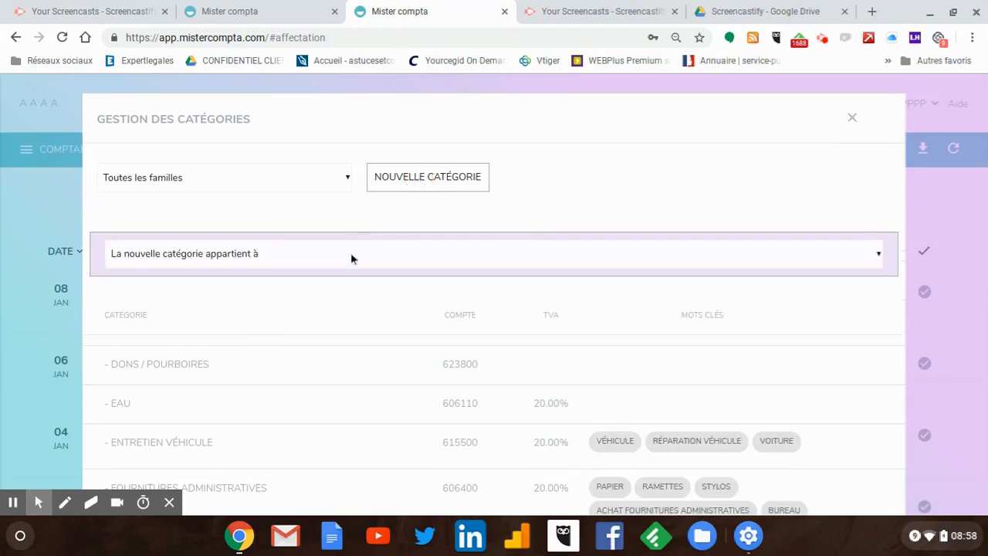
left_click(350, 252)
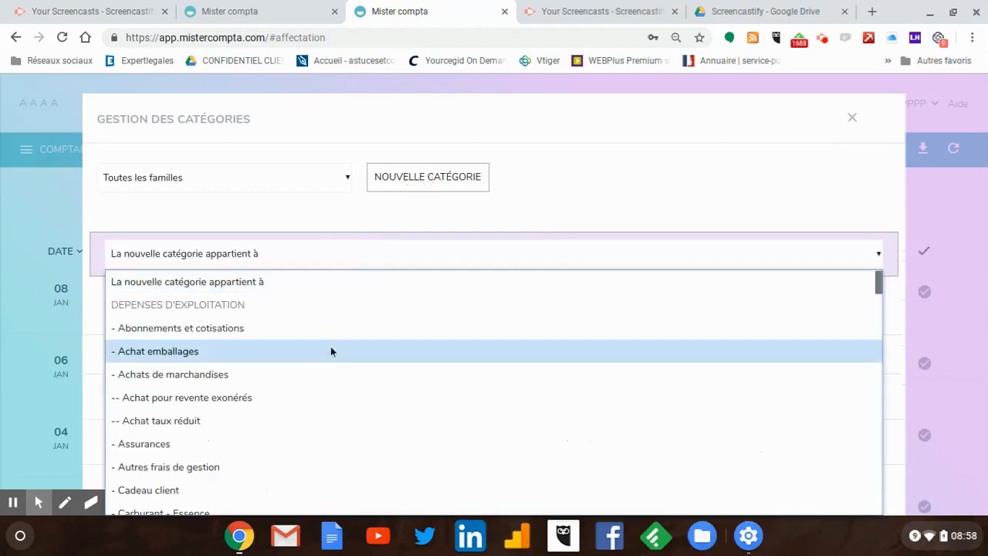
key("Down")
key("Down")
key("Down")
key("Down")
key("Down")
key("Down")
key("Down")
key("Down")
key("Down")
key("Down")
key("Down")
key("Down")
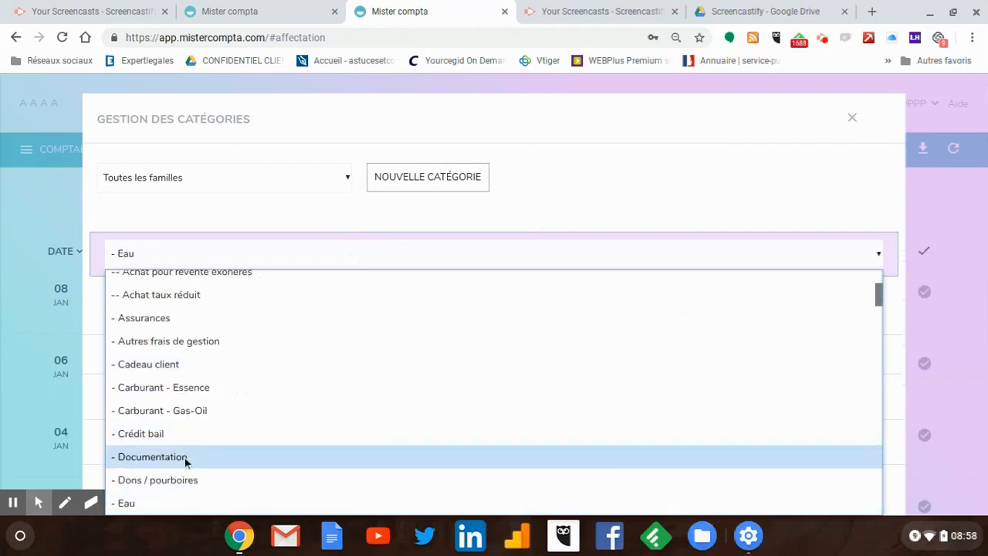
left_click(185, 458)
Label the new category "Revue automobilie" and add the keyword "auto moto".
left_click(293, 304)
type("Re")
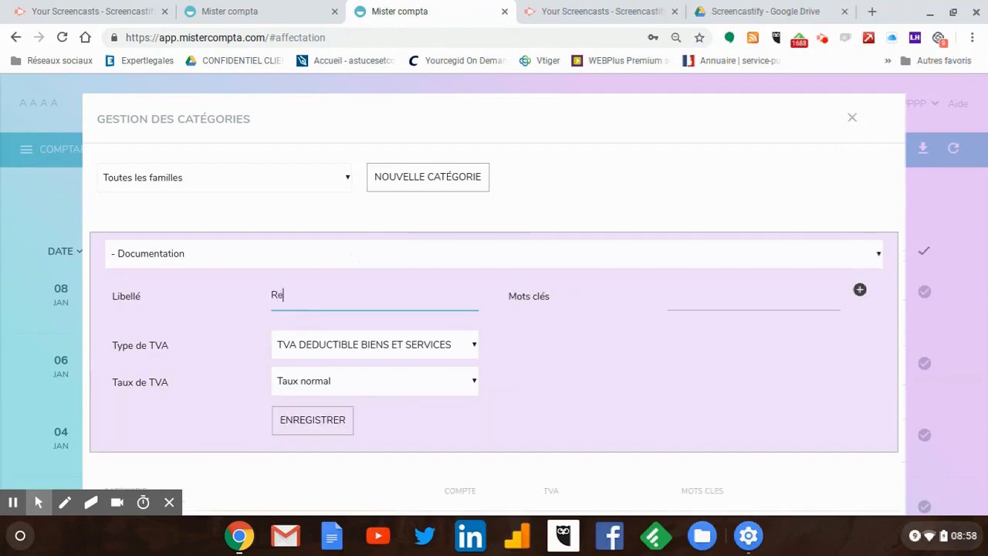
type("vue automobilie")
left_click(687, 301)
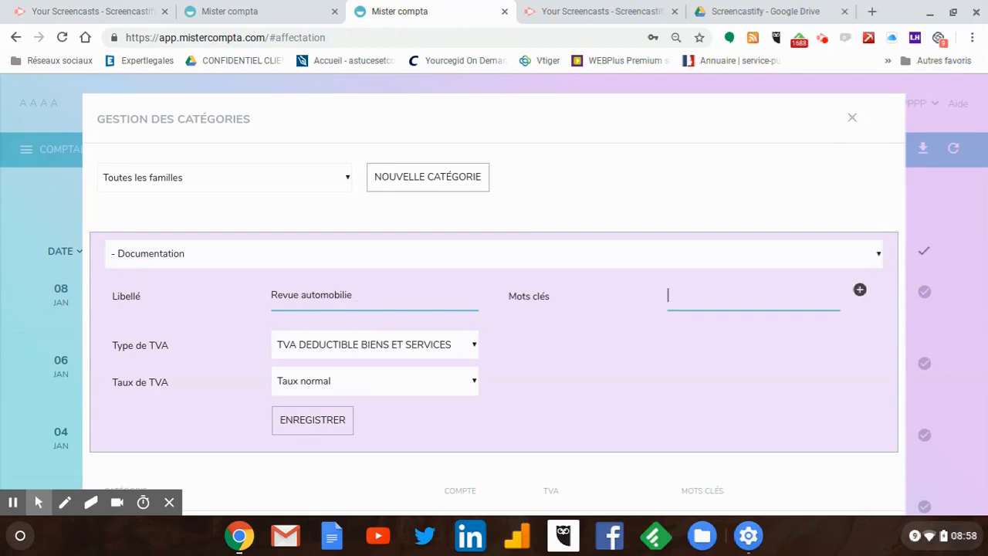
type("auto moto")
key("Return")
Keep the VAT type TVA DEDUCTIBLE BIENS ET SERVICES and the rate Taux normal, and save the new category.
left_click(474, 347)
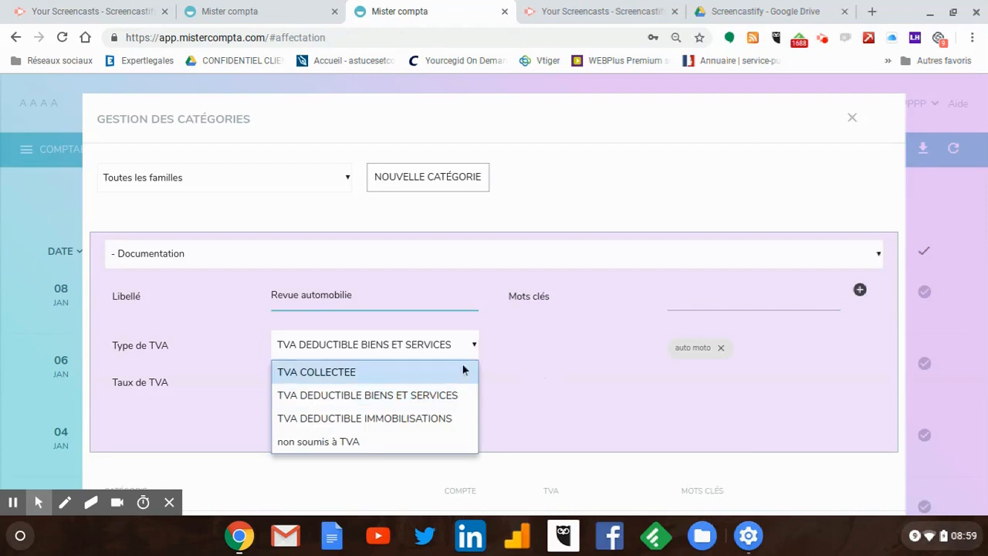
left_click(453, 396)
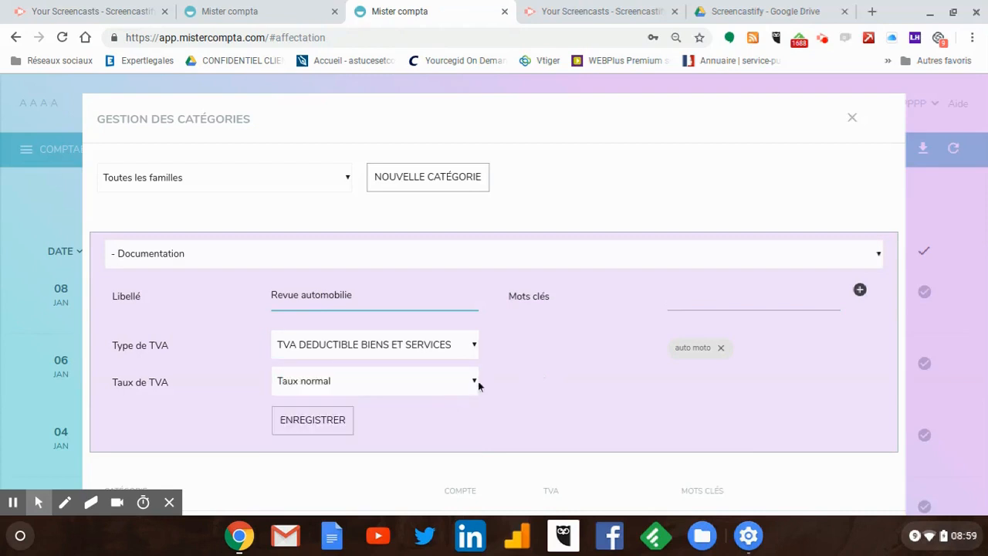
left_click(475, 382)
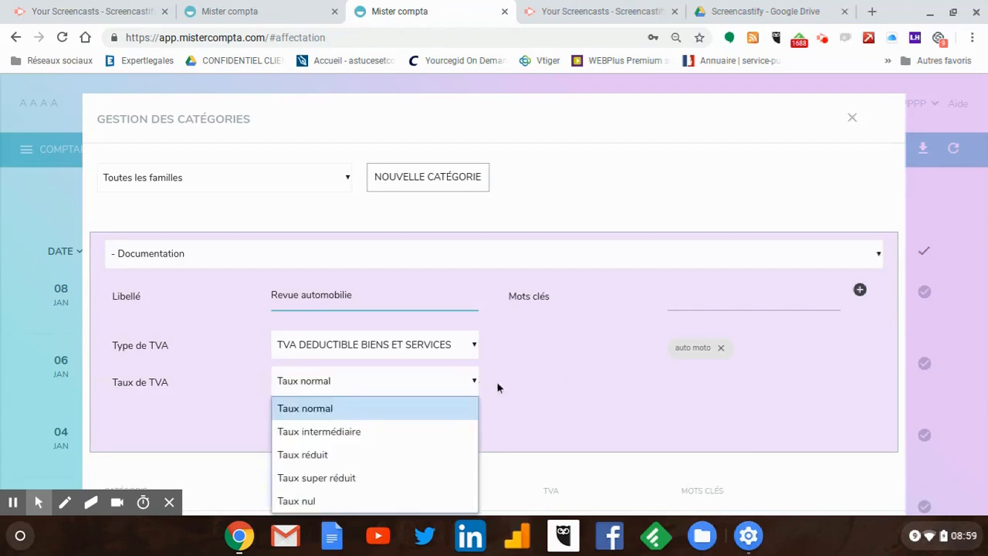
left_click(540, 397)
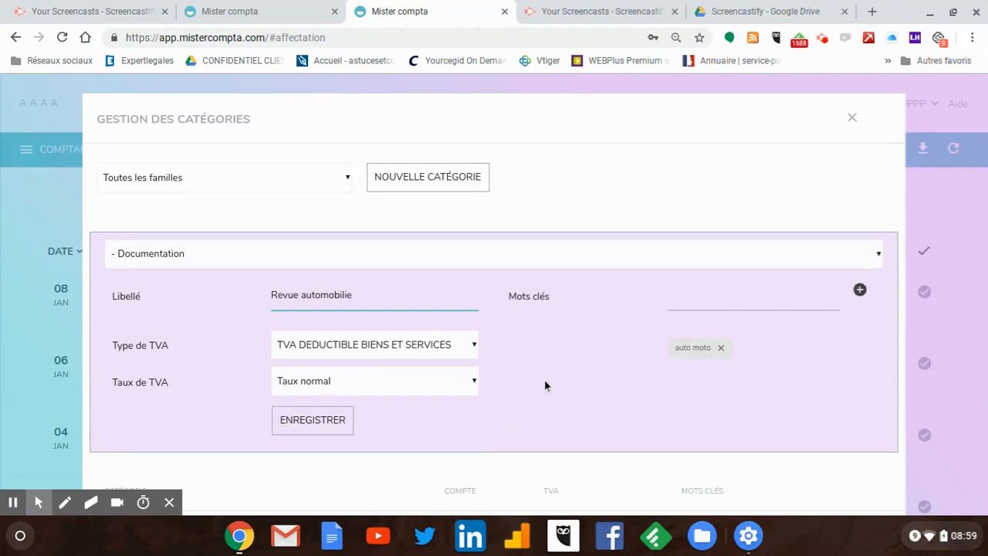
left_click(336, 425)
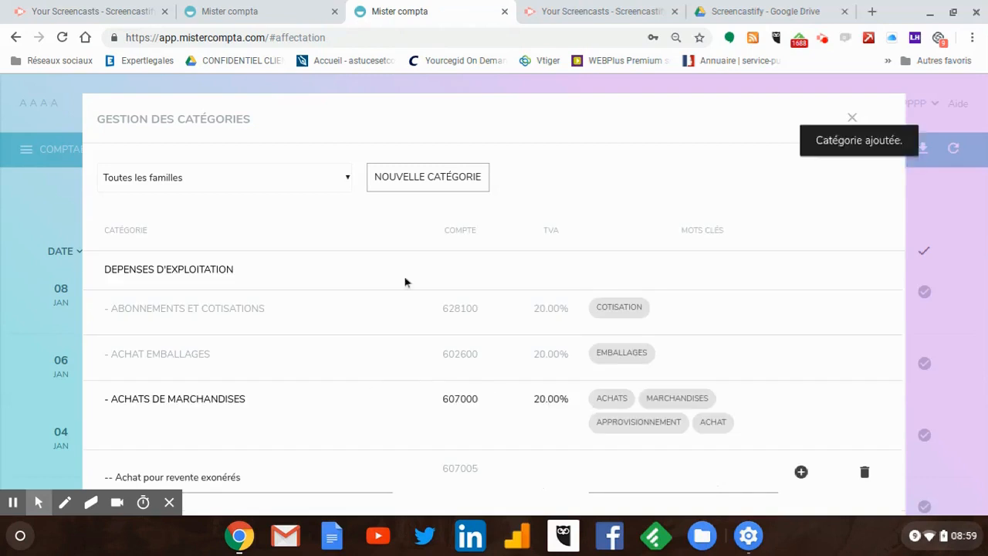
Check the Revue automobilie entry under Documentation in the category list and close the category manager.
scroll(408, 269, "down", 2)
scroll(494, 384, "down", 5)
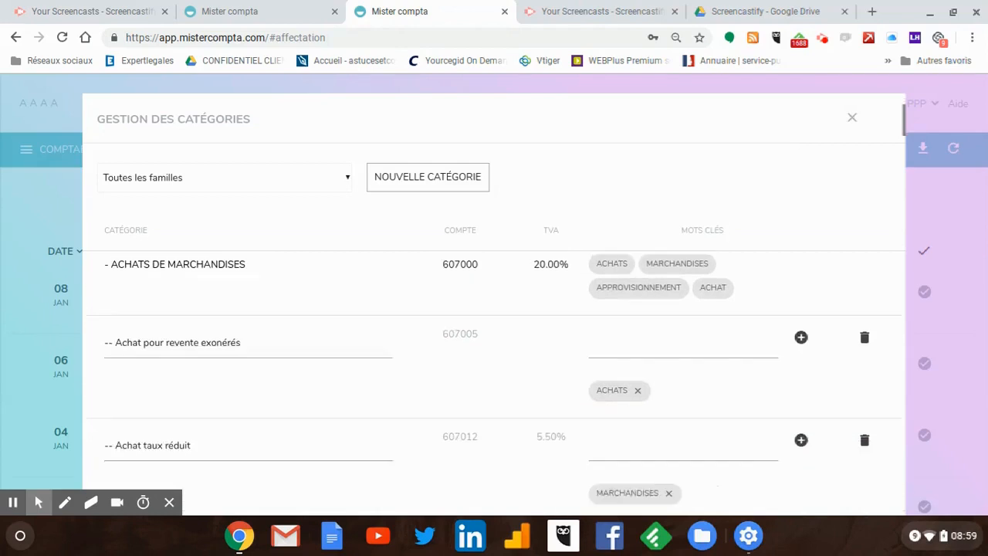
scroll(397, 328, "down", 5)
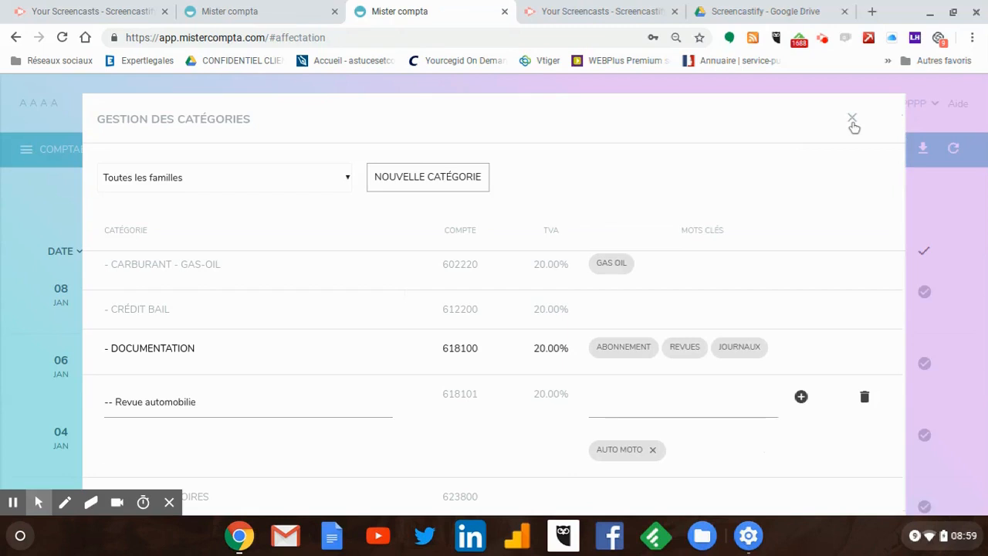
left_click(852, 120)
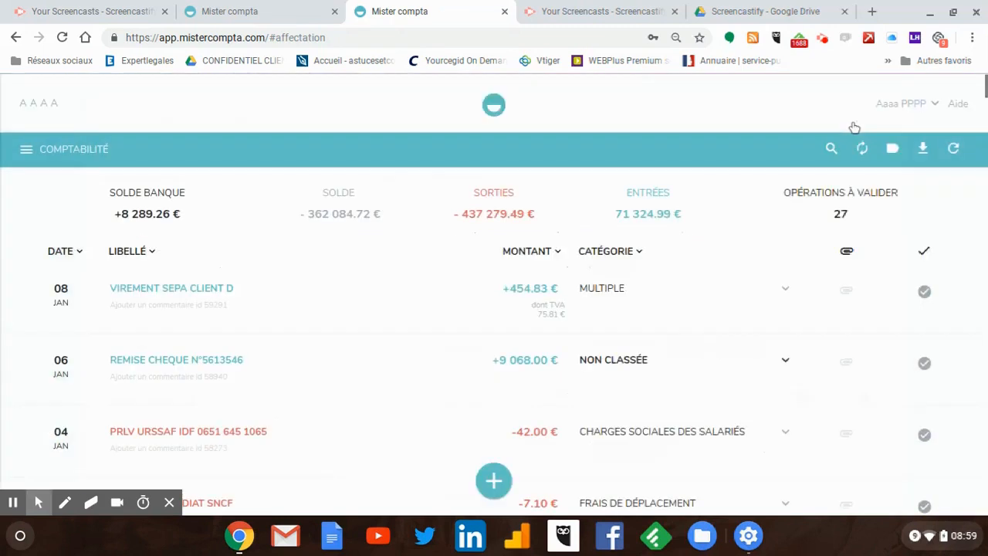
Search the category choices of the 06 JAN cheque deposit for "revue" and assign it the Revue automobilie category.
left_click(784, 361)
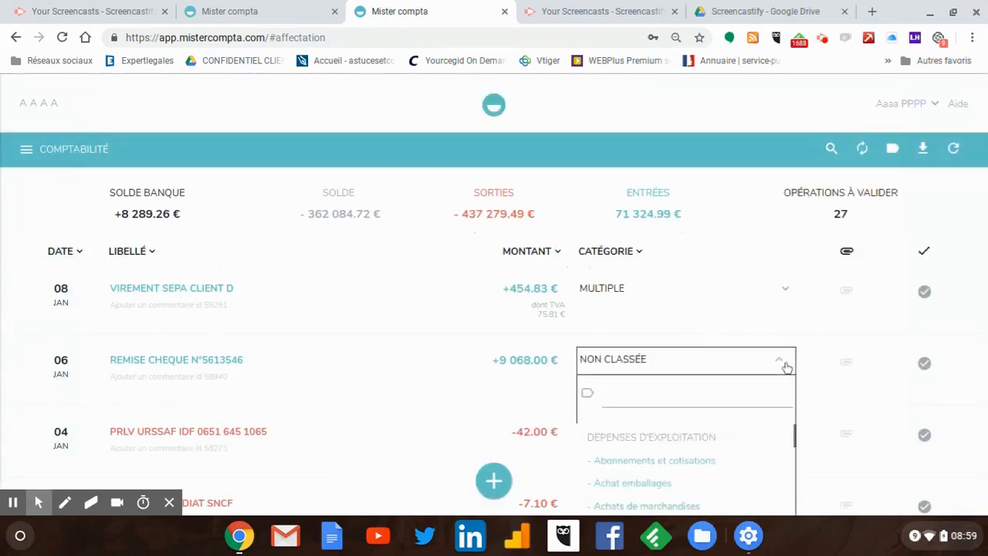
left_click(718, 400)
type("revue")
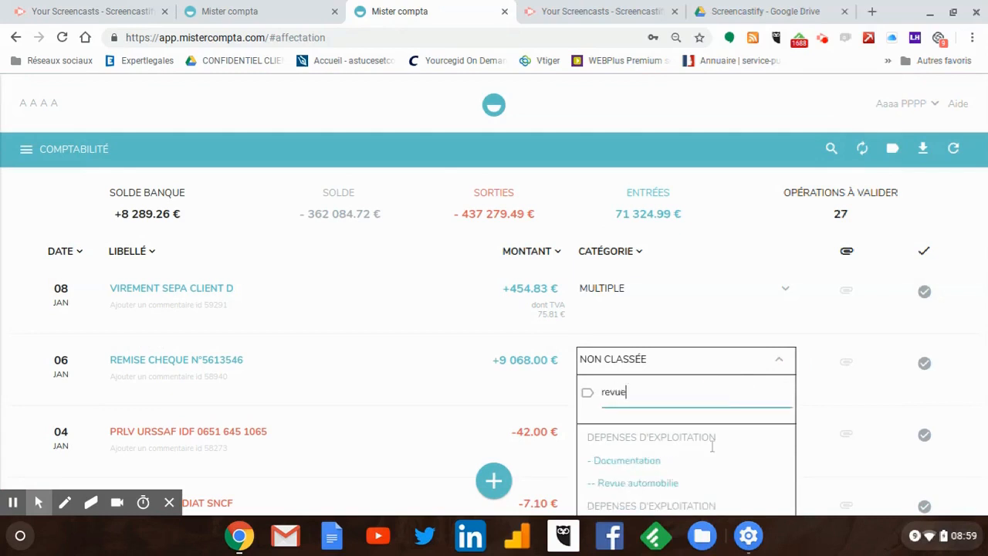
left_click(697, 485)
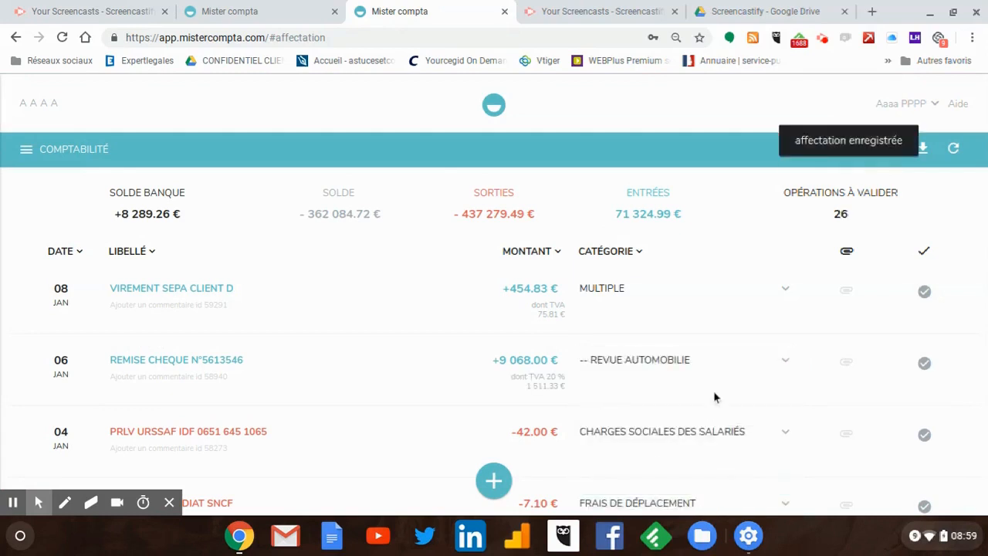